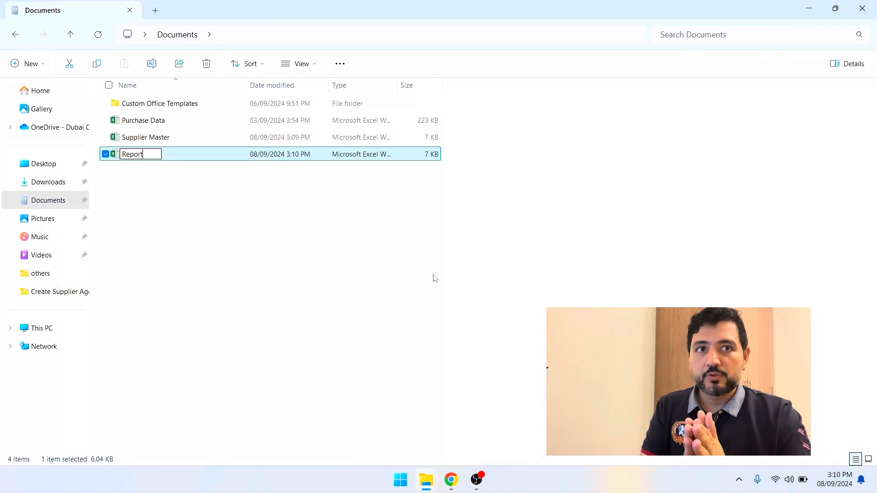
# Open the Supplier Master and Purchase Data workbooks from the Documents folder to review their contents.
pyautogui.press('Escape')
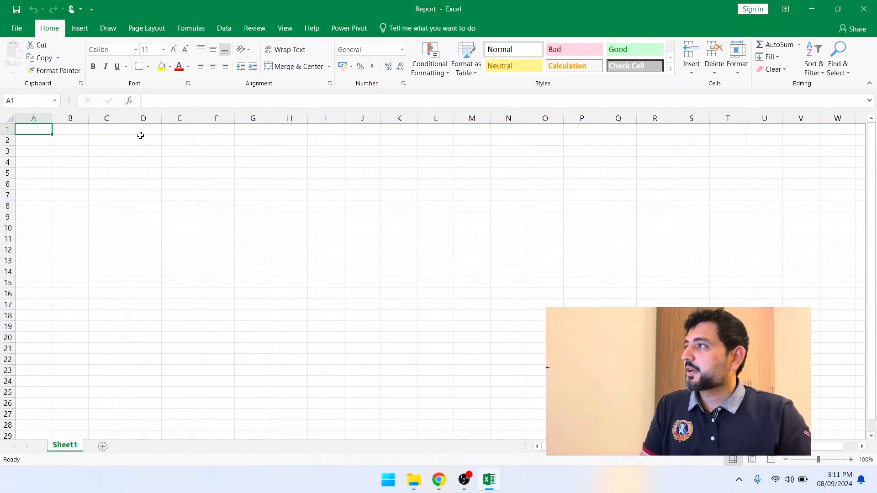
pyautogui.hotkey('alt', 'Tab')
pyautogui.doubleClick(160, 139)
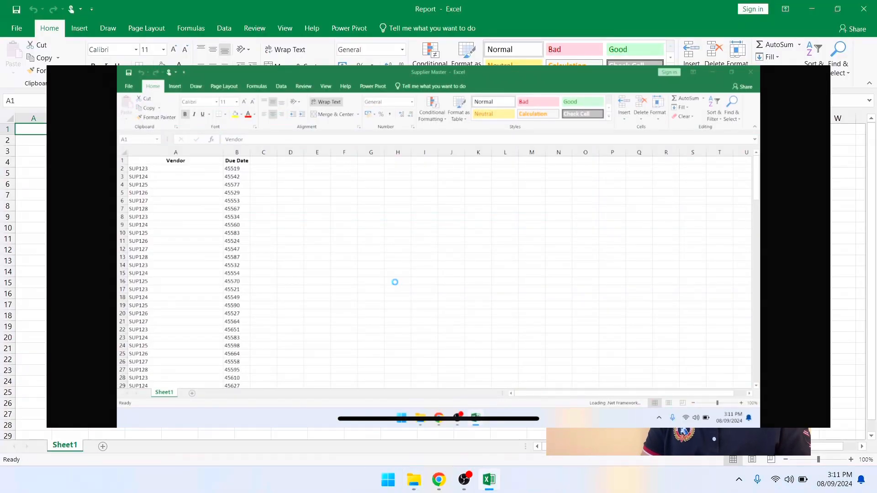
pyautogui.doubleClick(177, 128)
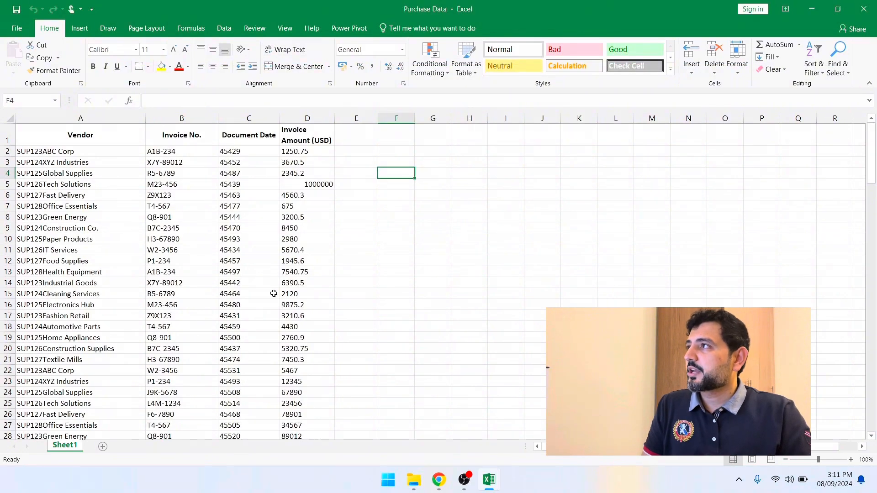
# Switch to the Report workbook and load Sheet1 of Purchase Data.xlsx into it as a query table.
pyautogui.moveTo(491, 480)
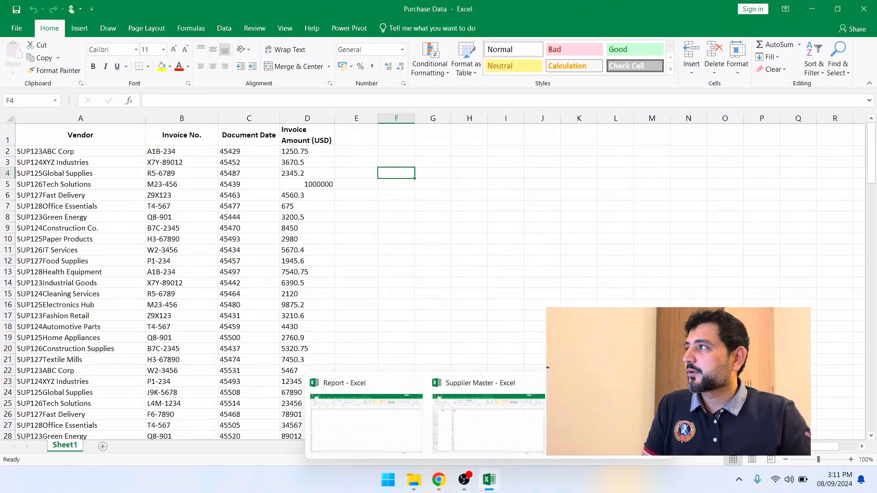
pyautogui.moveTo(503, 417)
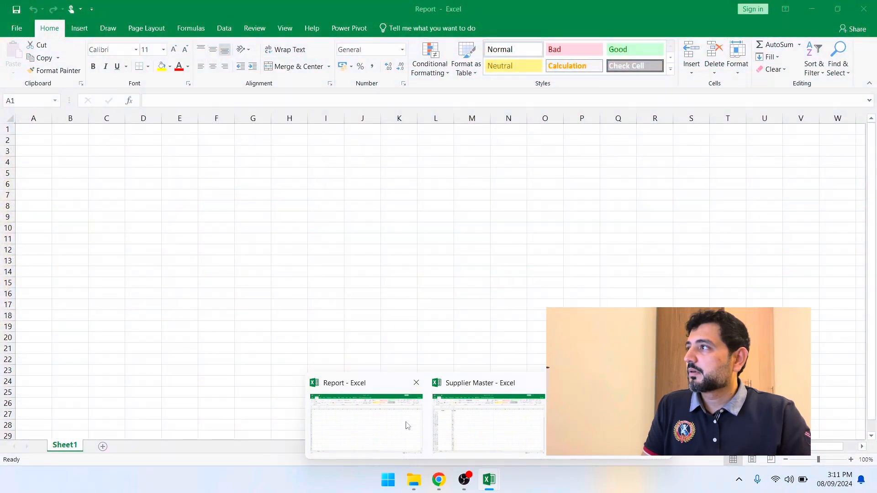
pyautogui.click(406, 423)
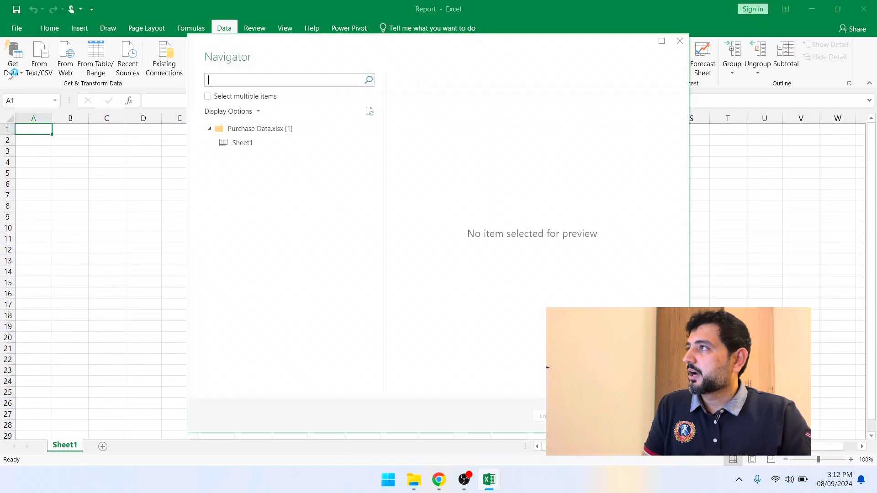
pyautogui.click(266, 145)
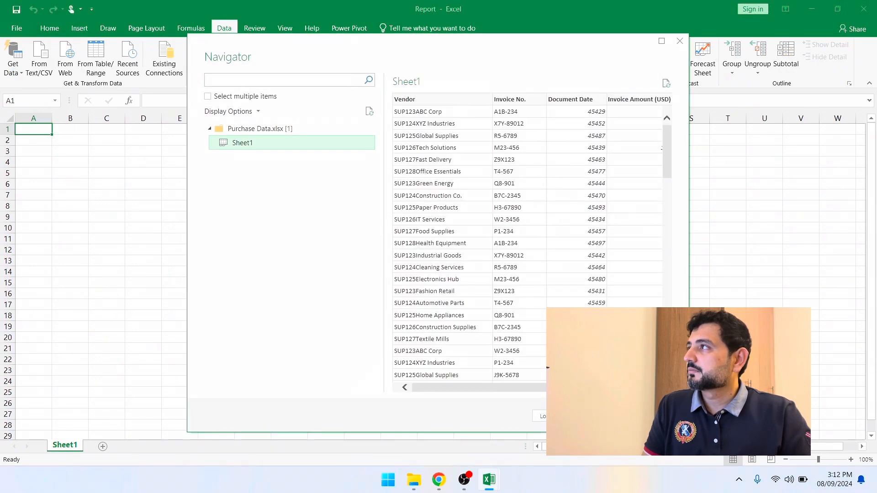
pyautogui.click(537, 414)
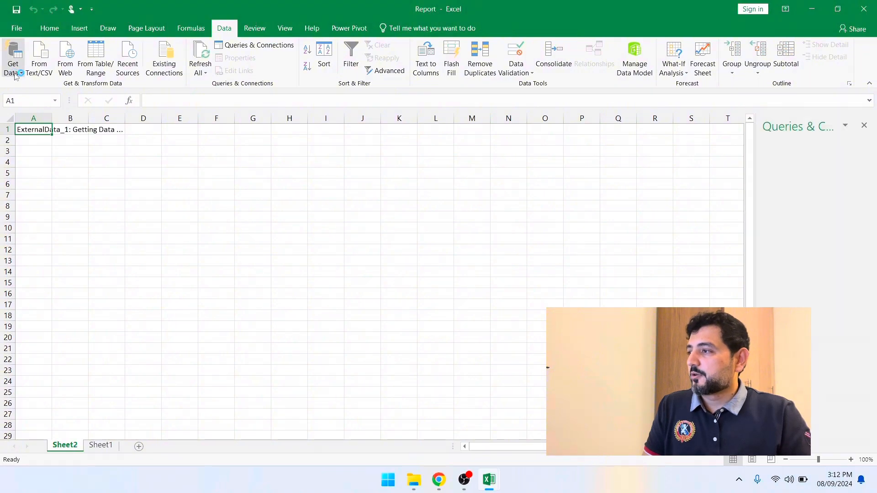
pyautogui.click(16, 72)
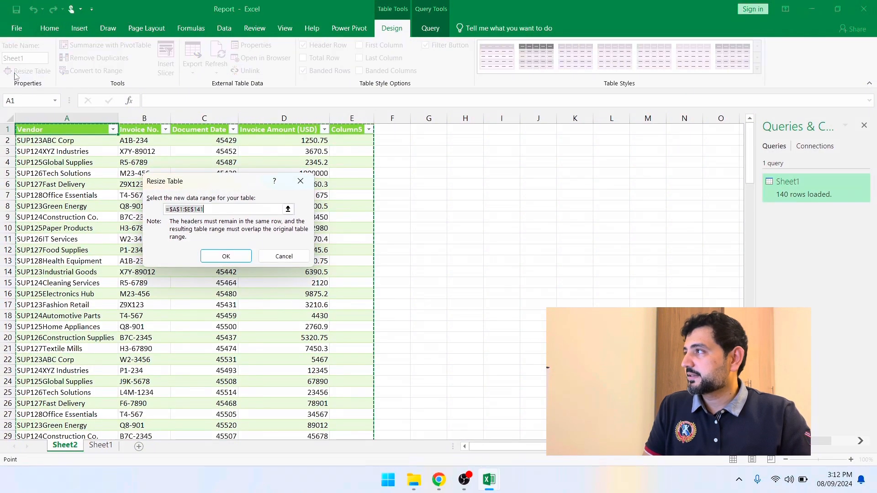
pyautogui.click(262, 256)
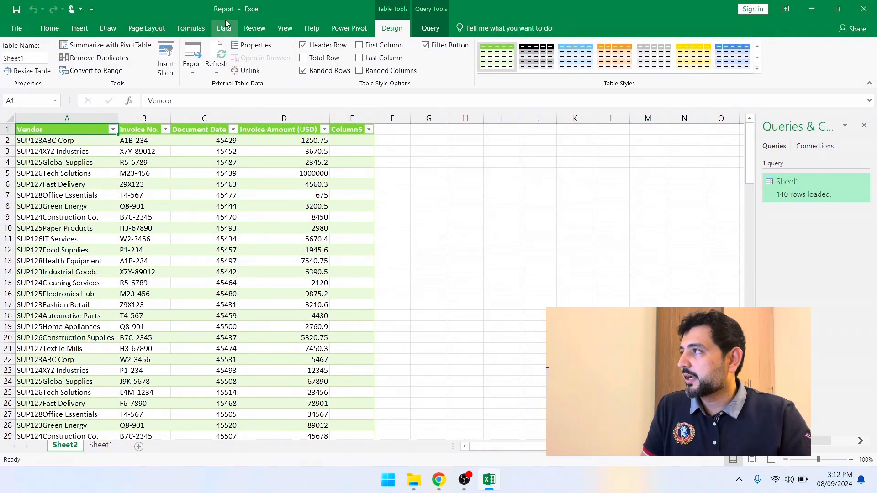
pyautogui.click(79, 29)
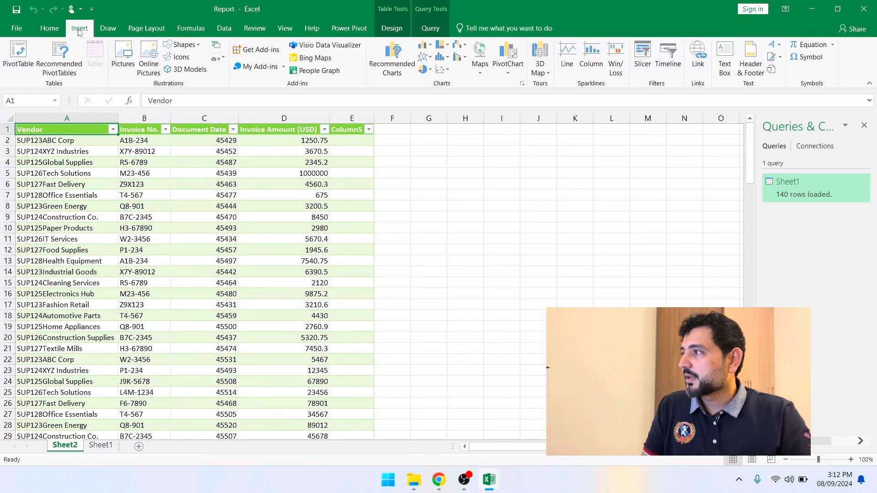
# Import Sheet1 of Supplier Master.xlsx into the Report workbook as a second query table.
pyautogui.click(224, 28)
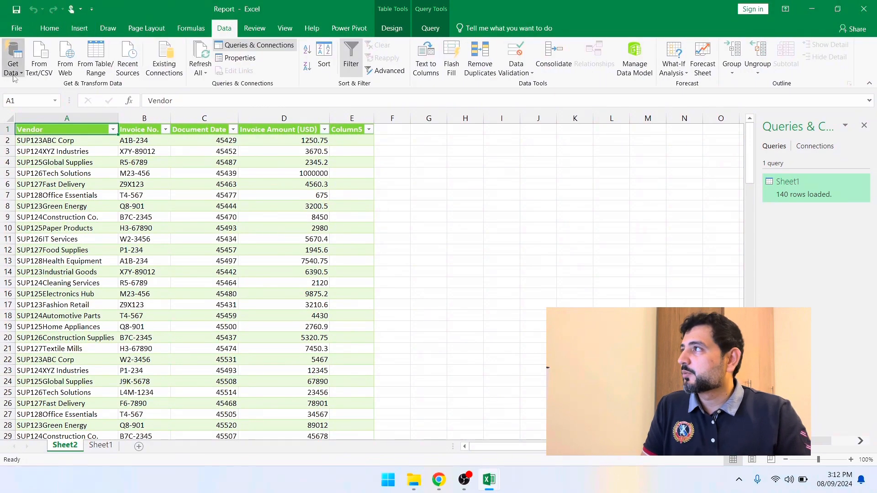
pyautogui.click(13, 59)
pyautogui.moveTo(36, 97)
pyautogui.click(155, 89)
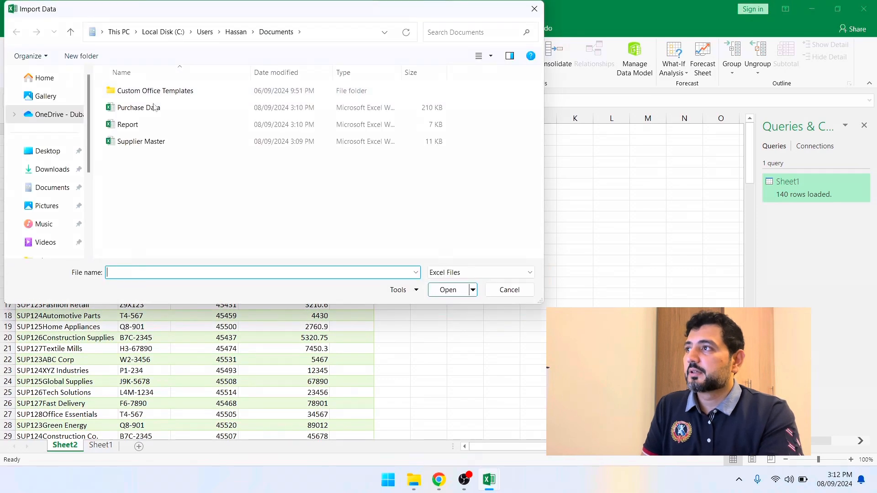
pyautogui.doubleClick(153, 142)
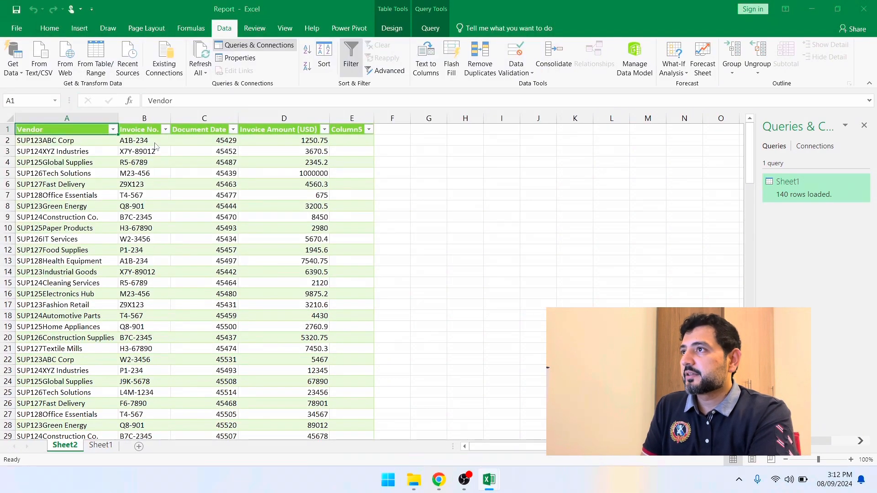
pyautogui.click(239, 144)
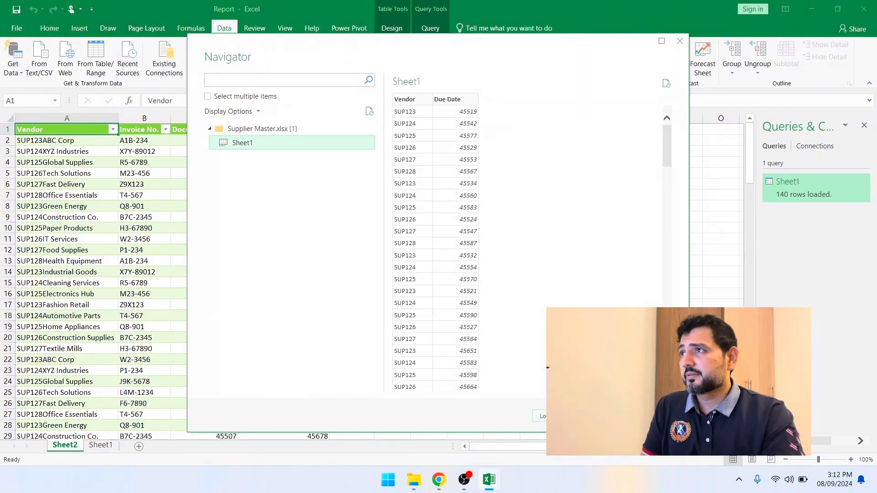
pyautogui.click(542, 415)
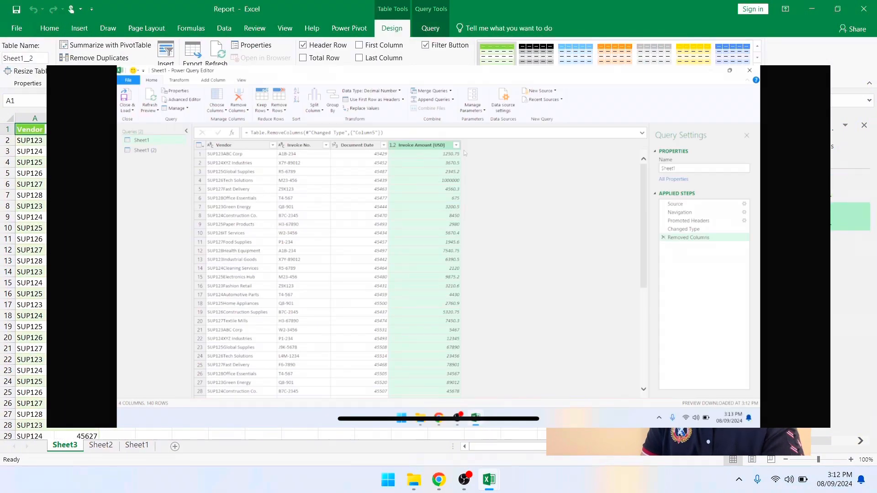
# Open the Sheet1 purchase query in the Power Query Editor and remove the empty Column5.
pyautogui.rightClick(776, 185)
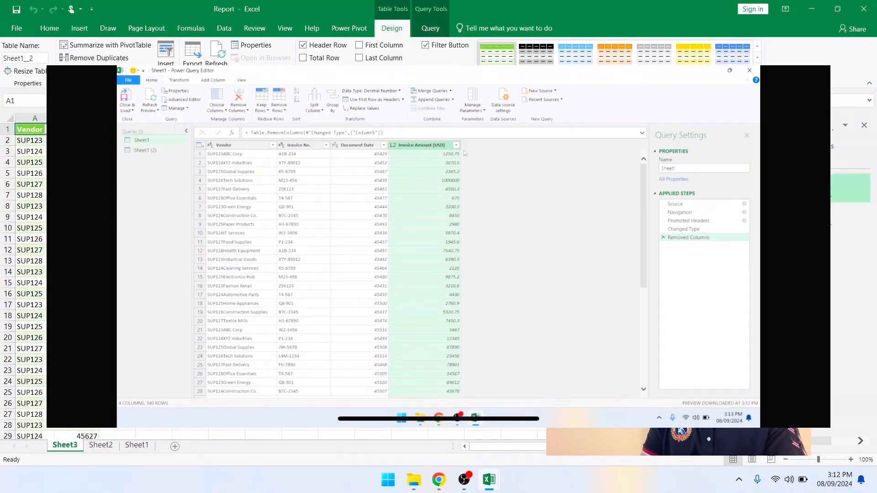
pyautogui.click(787, 219)
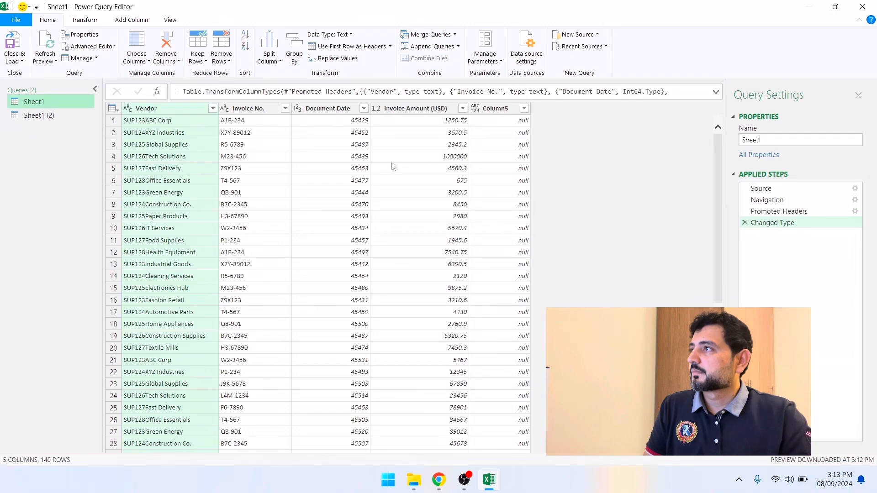
pyautogui.click(492, 108)
pyautogui.rightClick(492, 107)
pyautogui.click(512, 133)
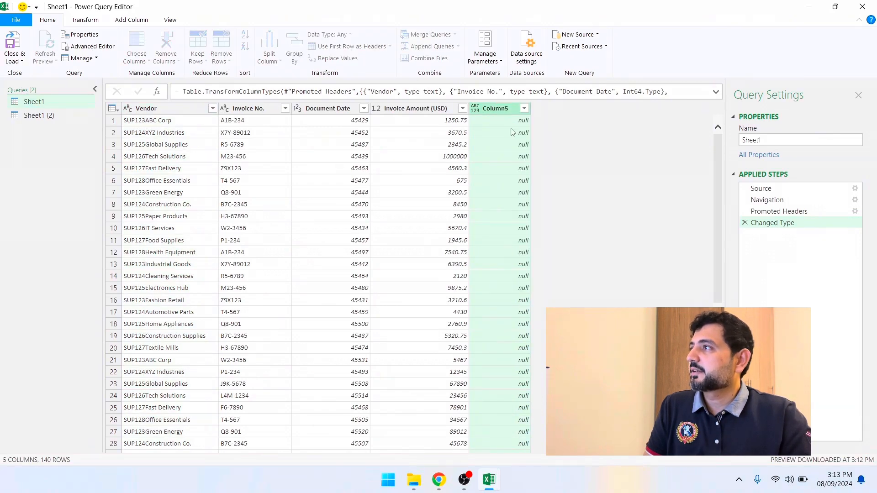
# Filter the null values out of the Invoice Amount (USD) column.
pyautogui.click(463, 109)
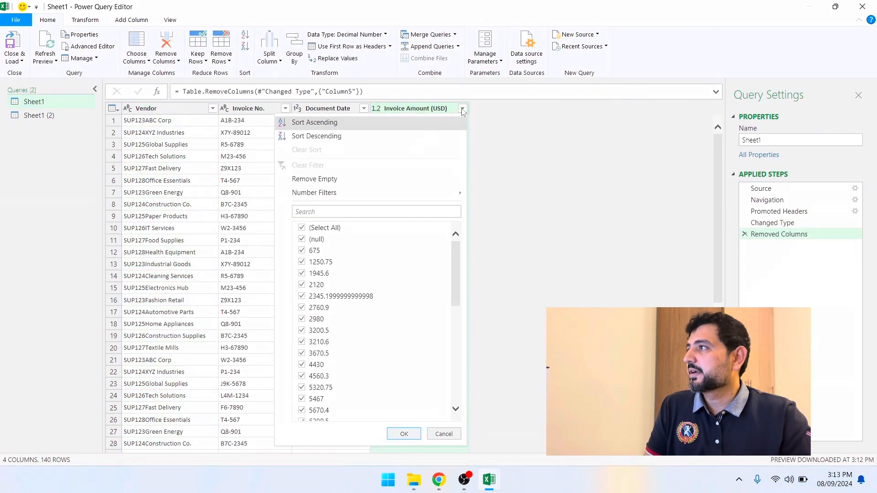
pyautogui.click(321, 238)
pyautogui.click(405, 434)
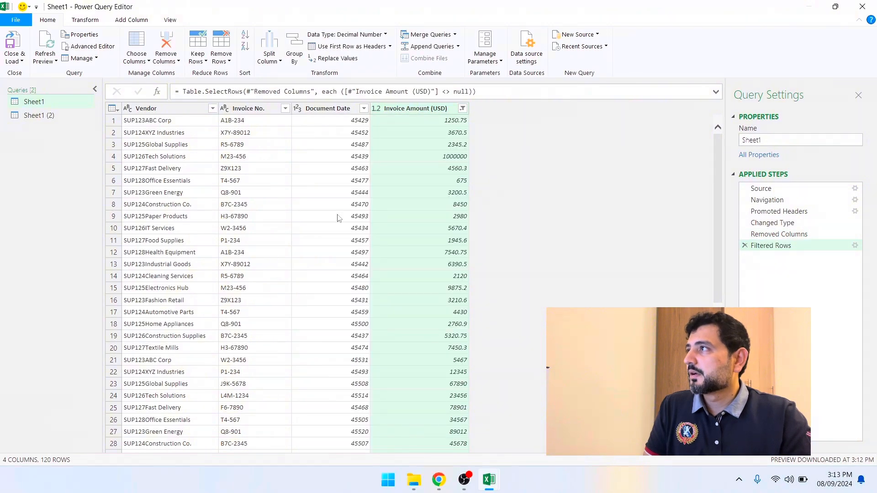
# Change the Document Date column's data type to Date.
pyautogui.click(328, 110)
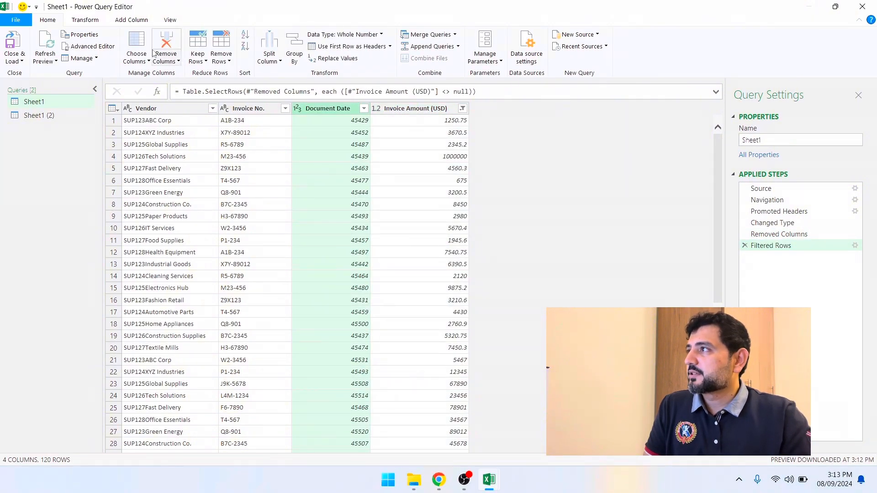
pyautogui.click(85, 20)
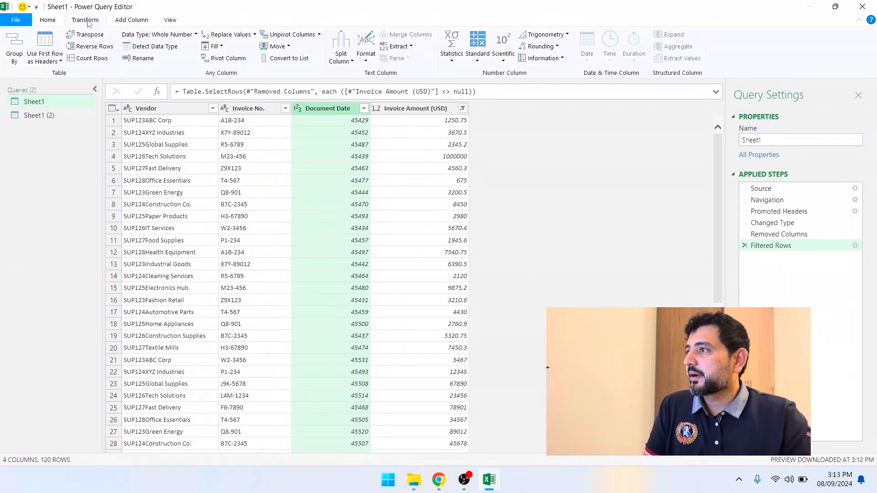
pyautogui.click(57, 21)
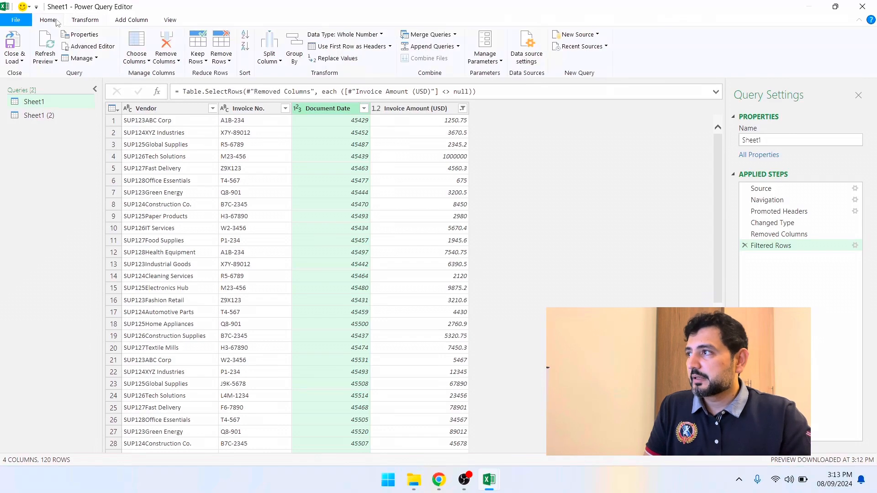
pyautogui.click(344, 35)
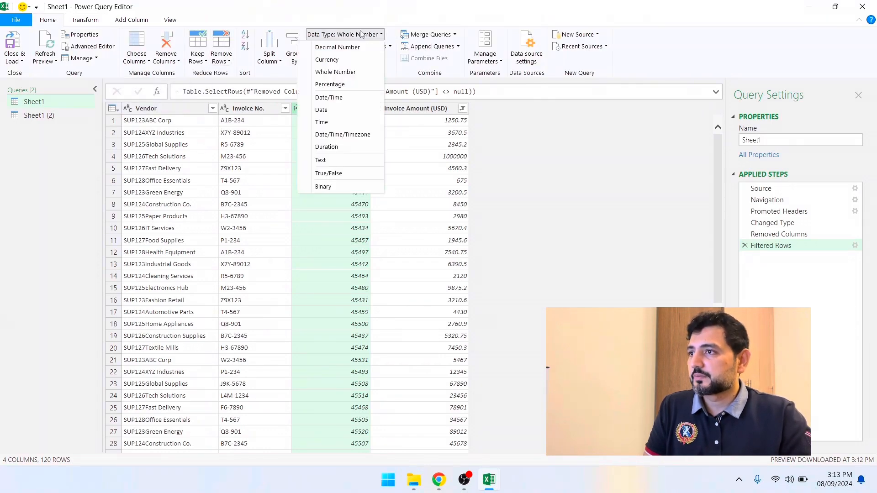
pyautogui.click(358, 114)
# Split the Vendor column by number of characters, using 6 characters once, as far left as possible.
pyautogui.click(178, 112)
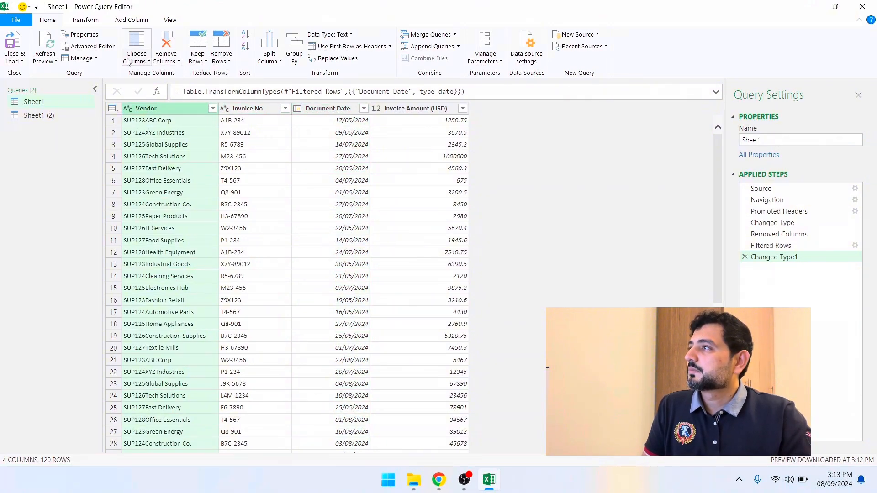
pyautogui.click(269, 53)
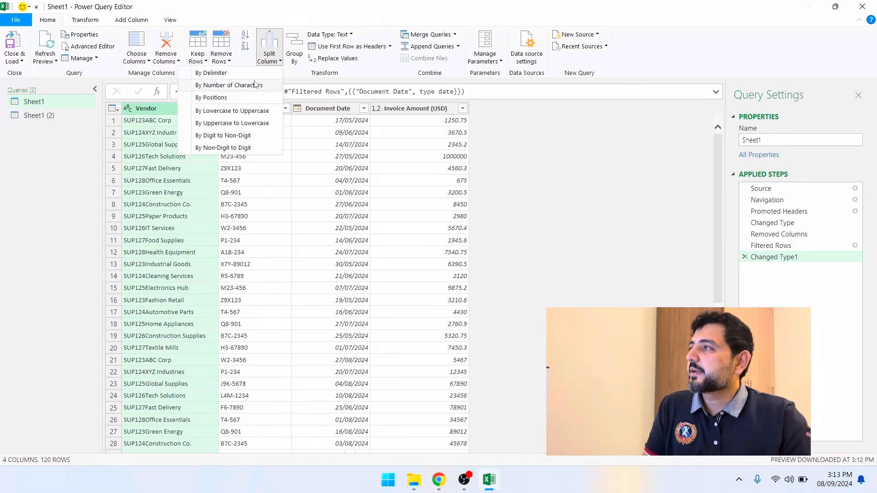
pyautogui.click(255, 85)
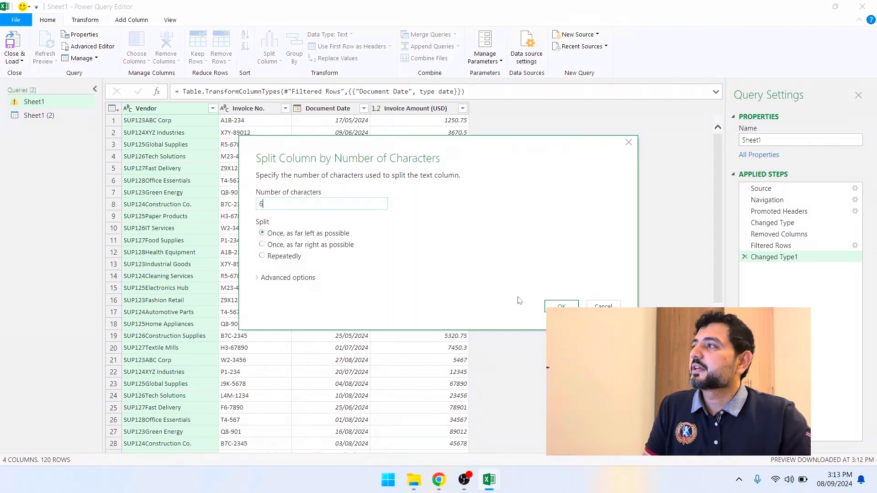
pyautogui.click(561, 306)
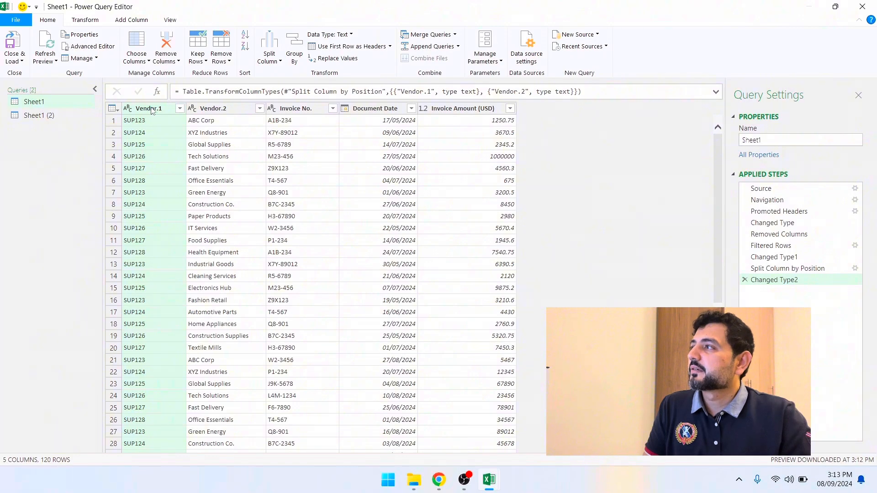
# Rename the Vendor.1 column as Vendor and the Vendor.2 column as Vendor Name.
pyautogui.click(45, 117)
pyautogui.click(50, 102)
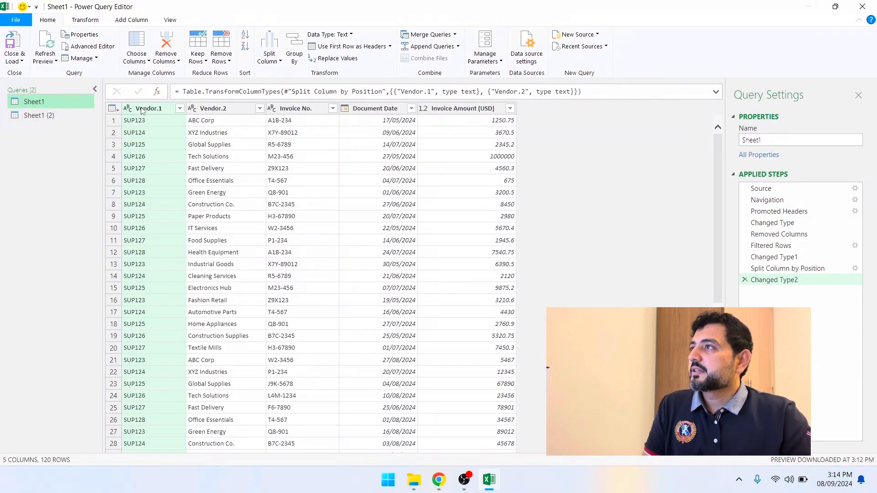
pyautogui.doubleClick(171, 107)
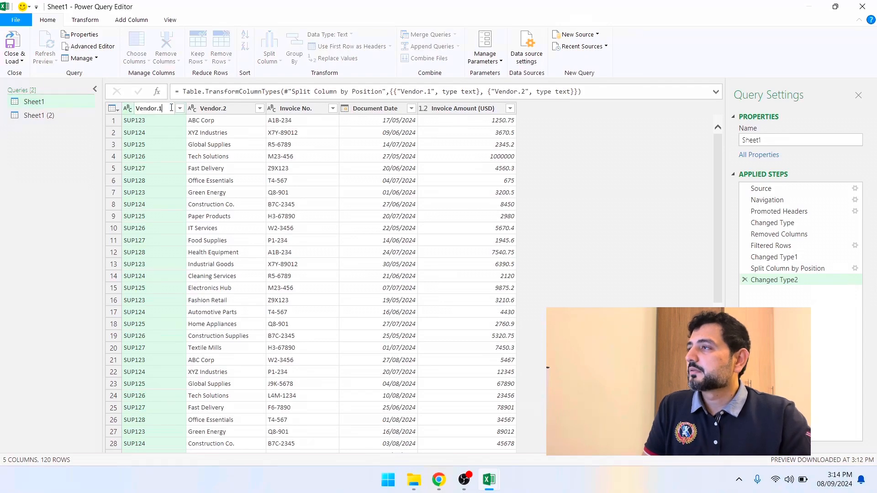
pyautogui.press('Return')
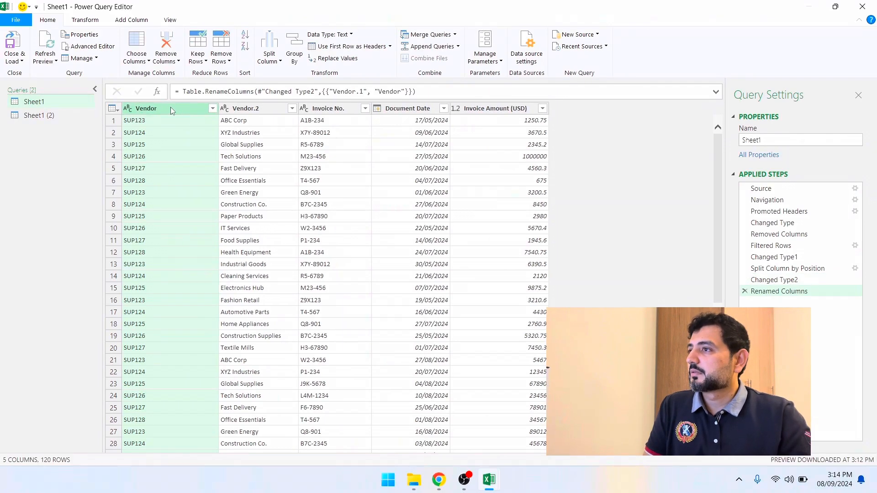
pyautogui.click(246, 111)
pyautogui.doubleClick(251, 110)
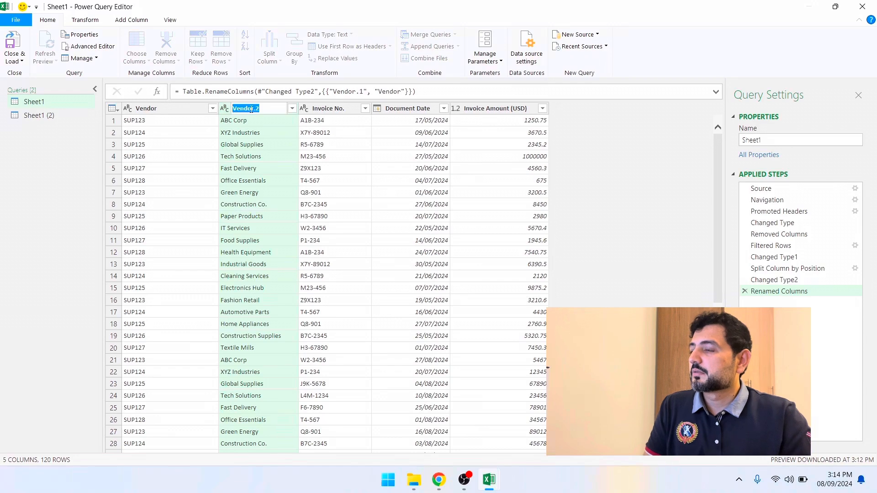
pyautogui.write('Vend')
pyautogui.press('Return')
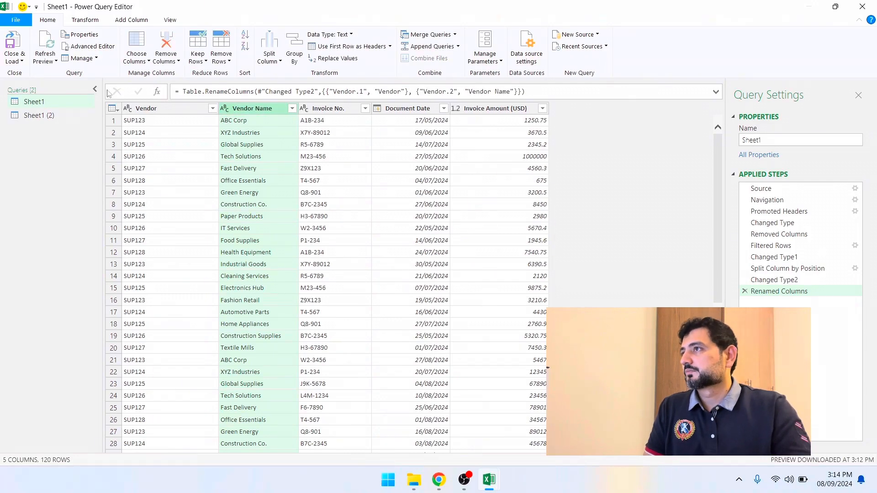
# Change the Due Date column of the Sheet1 (2) query to the Date type, adding the conversion as a new step.
pyautogui.click(39, 116)
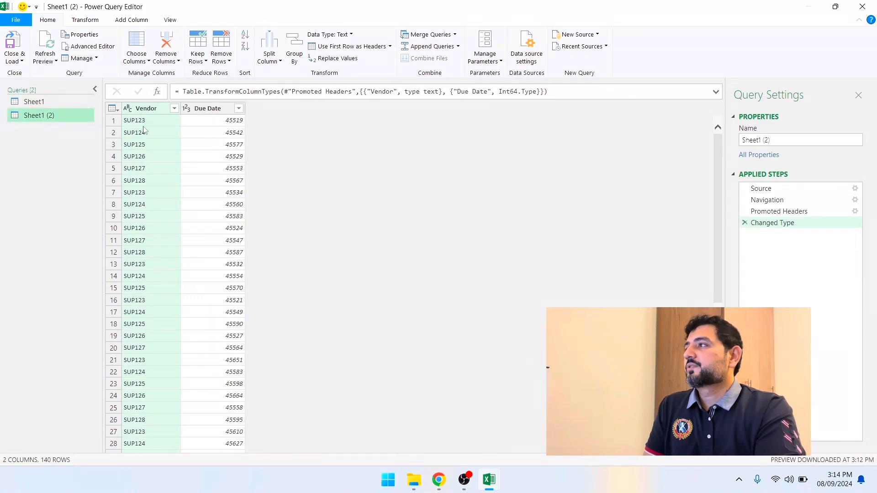
pyautogui.click(194, 112)
pyautogui.click(345, 34)
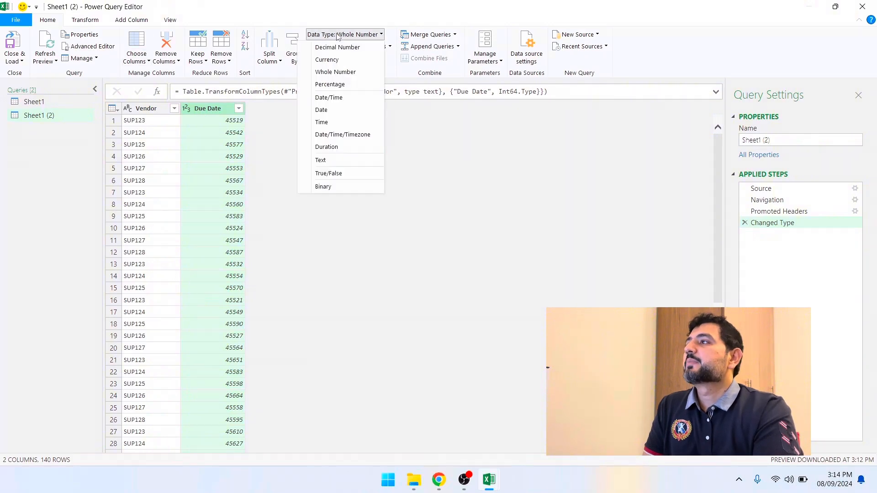
pyautogui.click(344, 110)
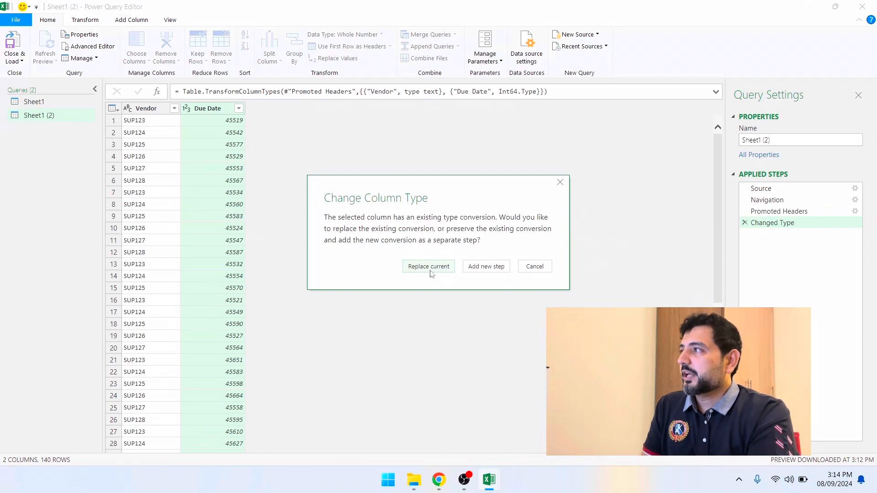
pyautogui.click(484, 272)
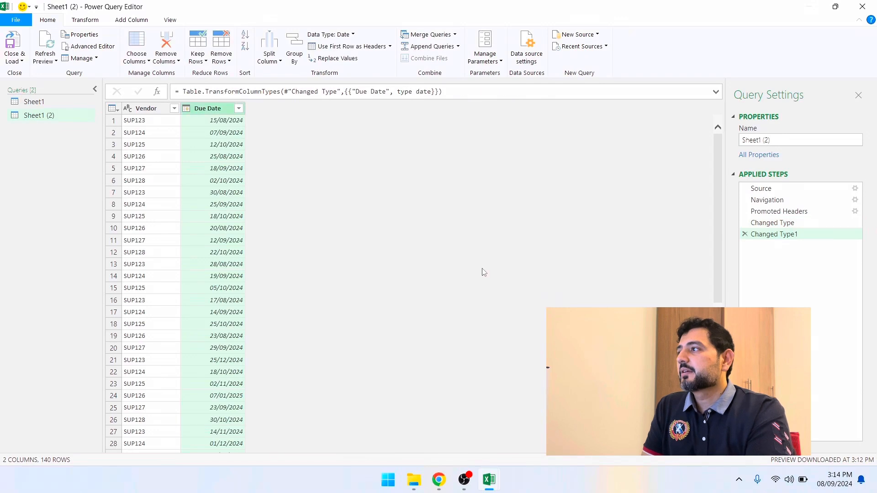
# Compare the Vendor columns of the Sheet1 and Sheet1 (2) queries as the common key.
pyautogui.click(37, 101)
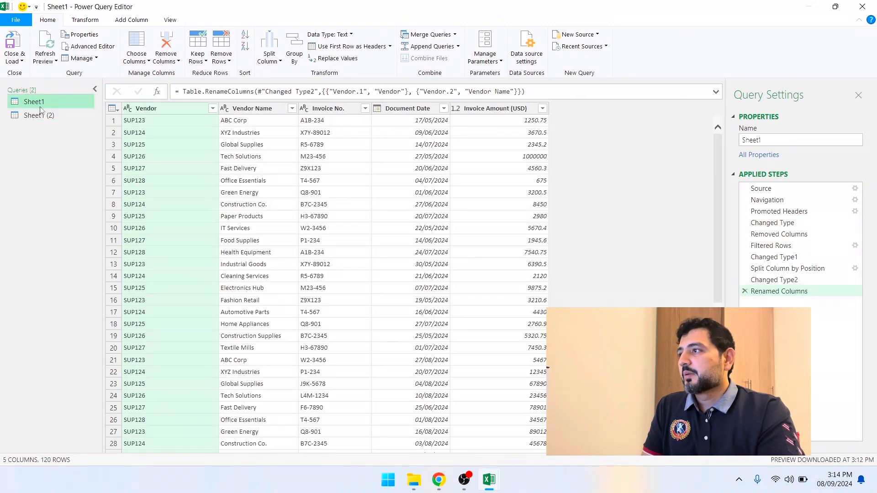
pyautogui.click(239, 121)
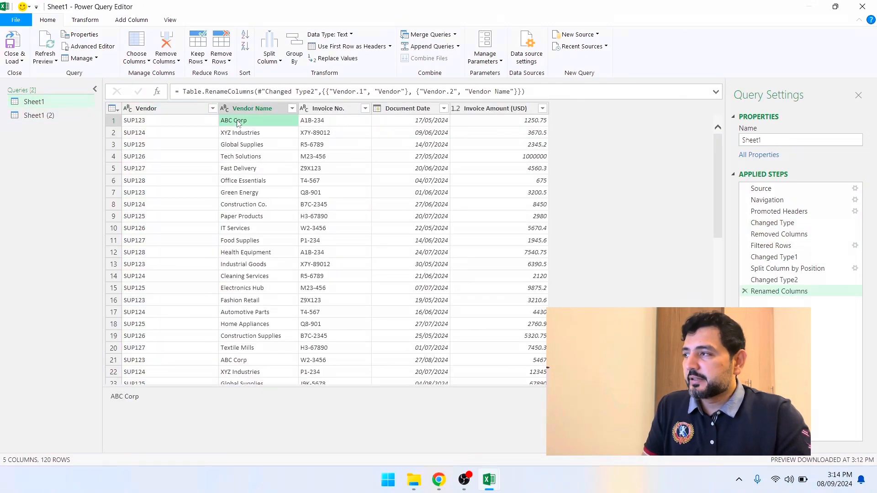
pyautogui.click(183, 123)
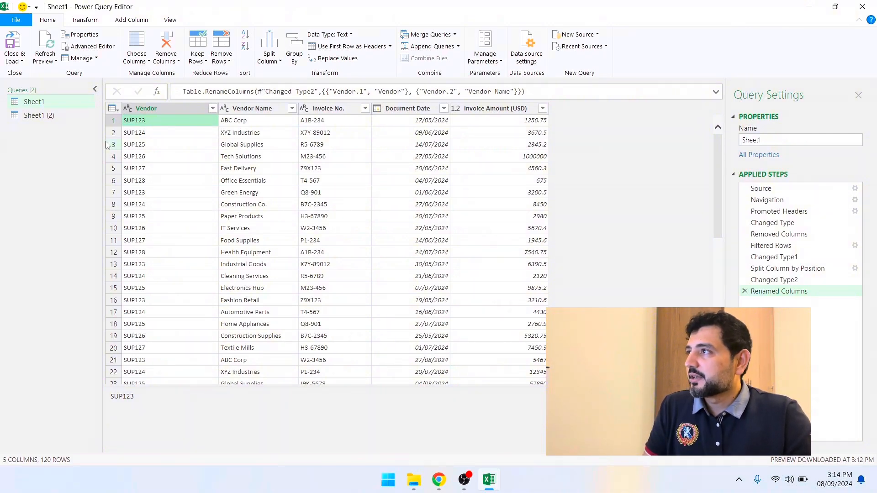
pyautogui.click(42, 118)
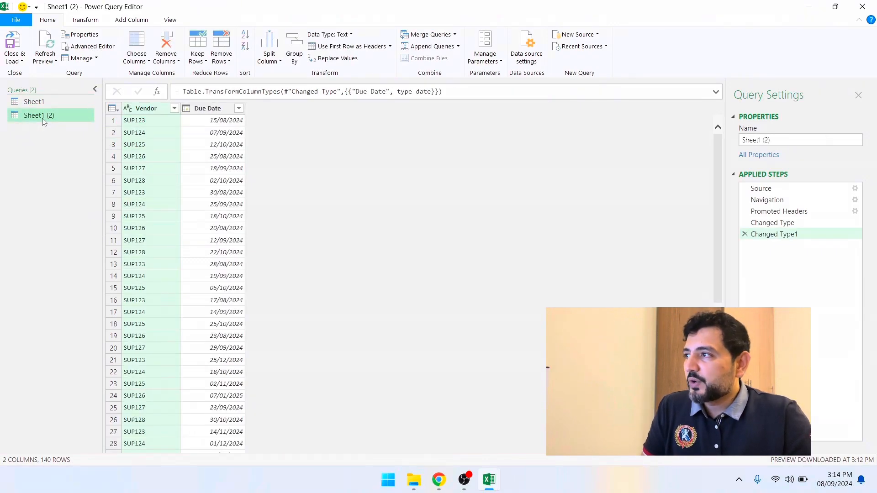
pyautogui.click(43, 109)
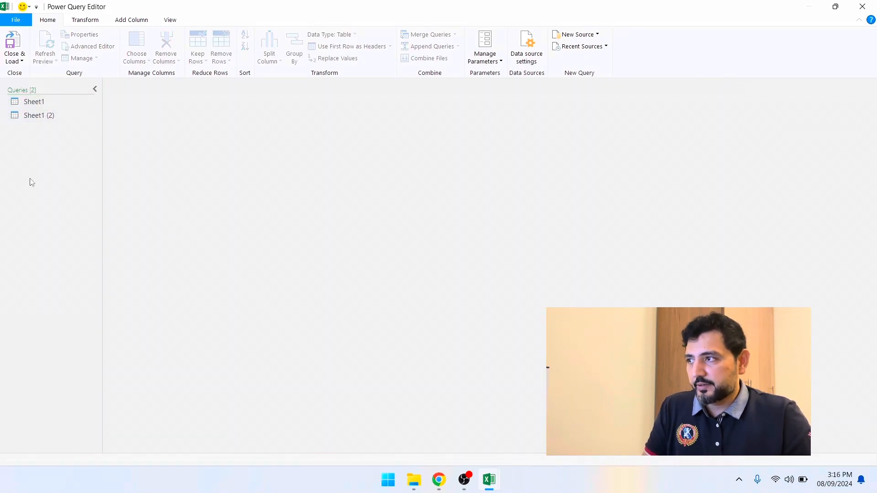
# Set up a new merge query combining Sheet1 with Sheet1 (2), matched on the Vendor column of both tables.
pyautogui.rightClick(29, 181)
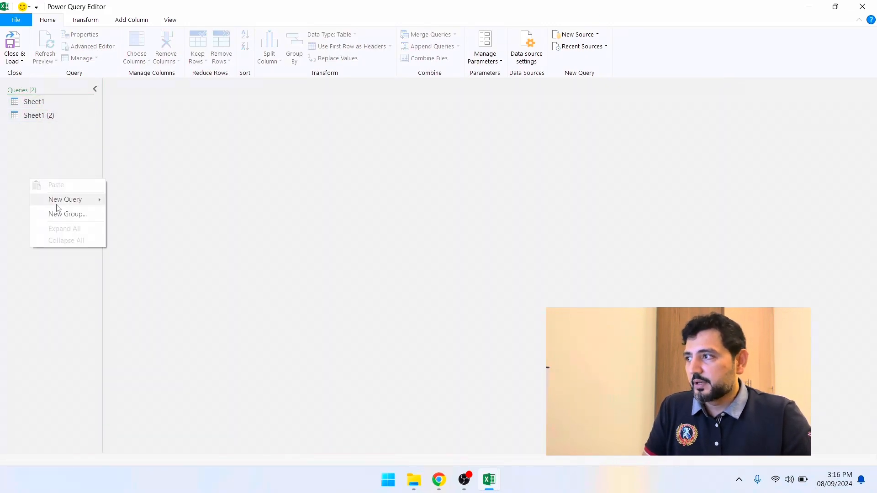
pyautogui.moveTo(78, 199)
pyautogui.moveTo(143, 236)
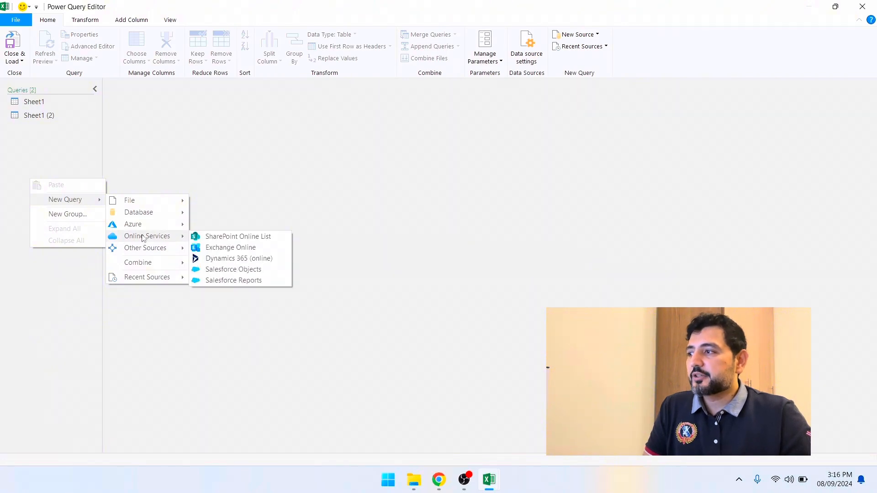
pyautogui.moveTo(153, 202)
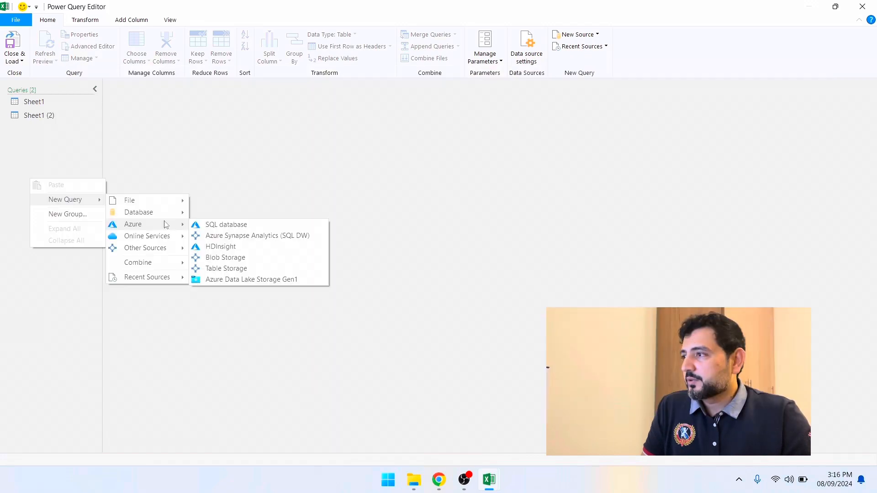
pyautogui.moveTo(160, 263)
pyautogui.click(208, 264)
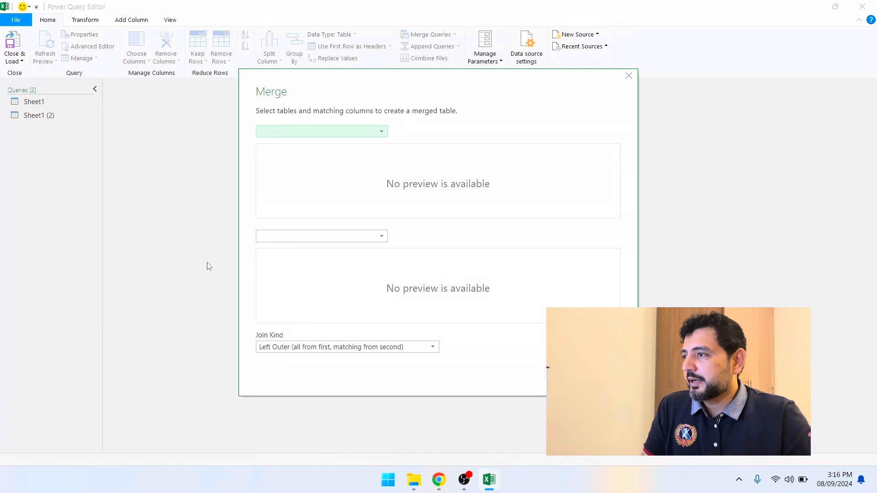
pyautogui.click(353, 132)
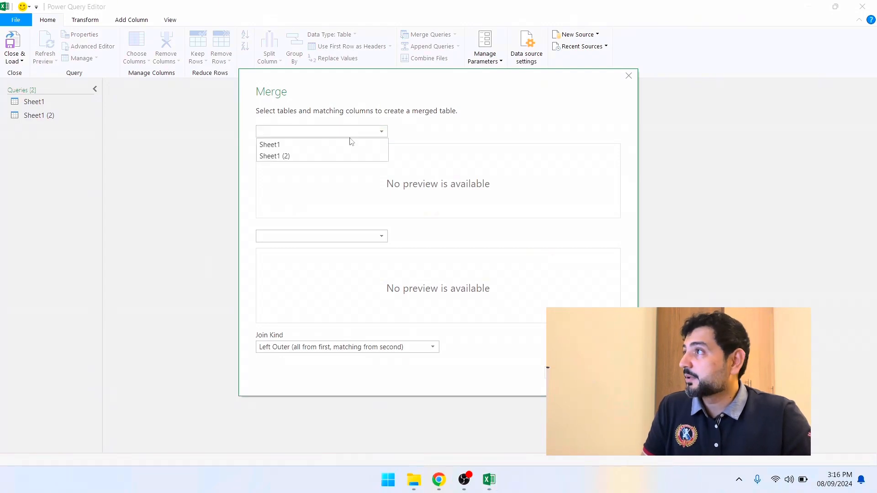
pyautogui.click(353, 144)
pyautogui.click(345, 236)
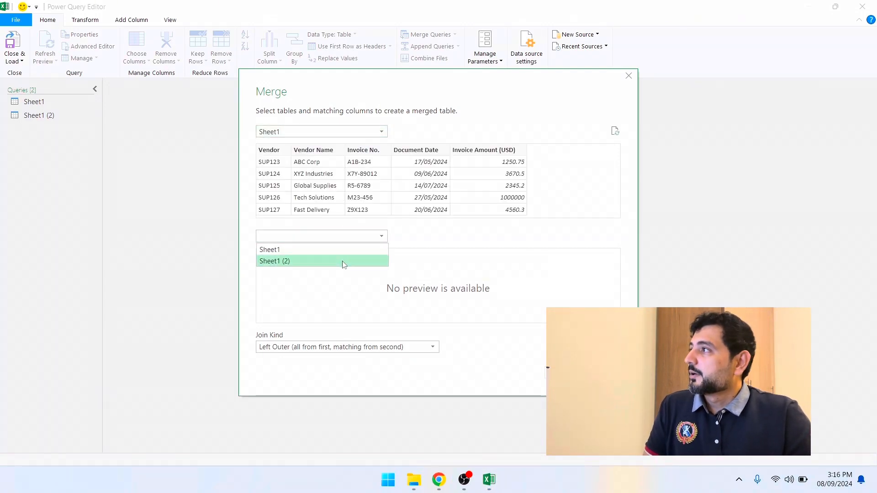
pyautogui.click(345, 260)
pyautogui.click(272, 255)
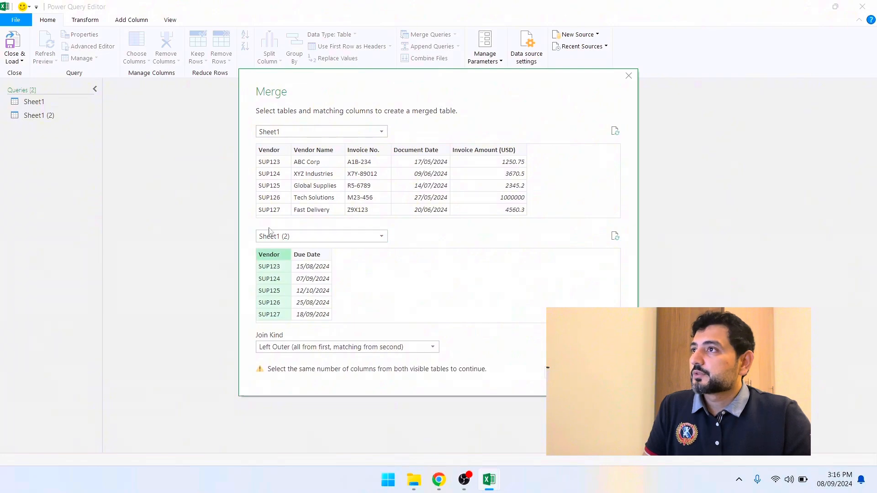
pyautogui.click(269, 150)
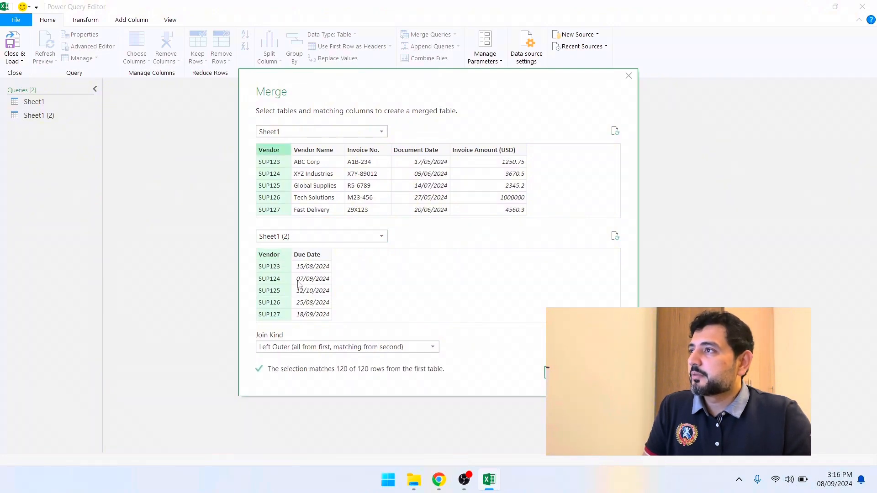
# Set the merge's join kind to Inner (only matching rows) and create the merged query.
pyautogui.click(342, 350)
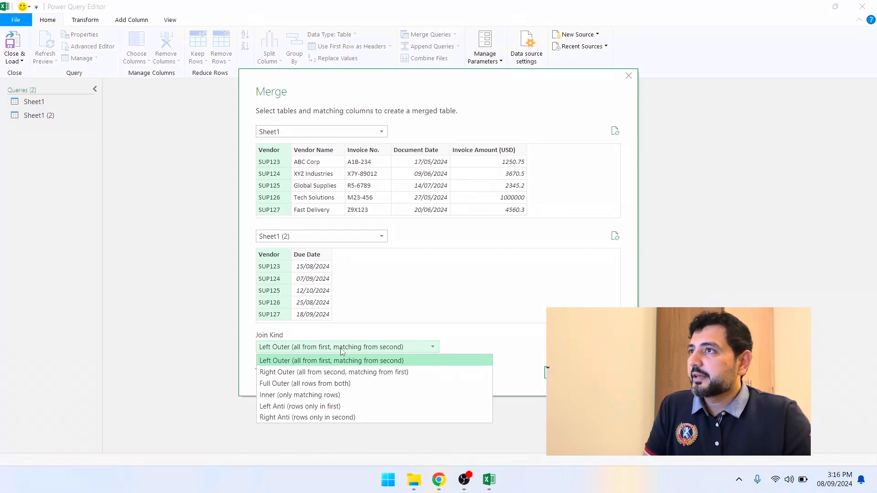
pyautogui.click(334, 395)
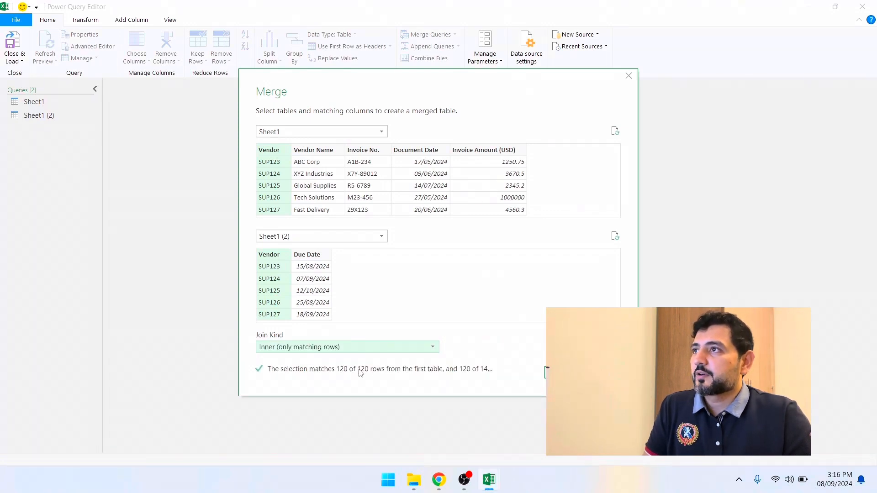
pyautogui.click(340, 351)
pyautogui.click(340, 358)
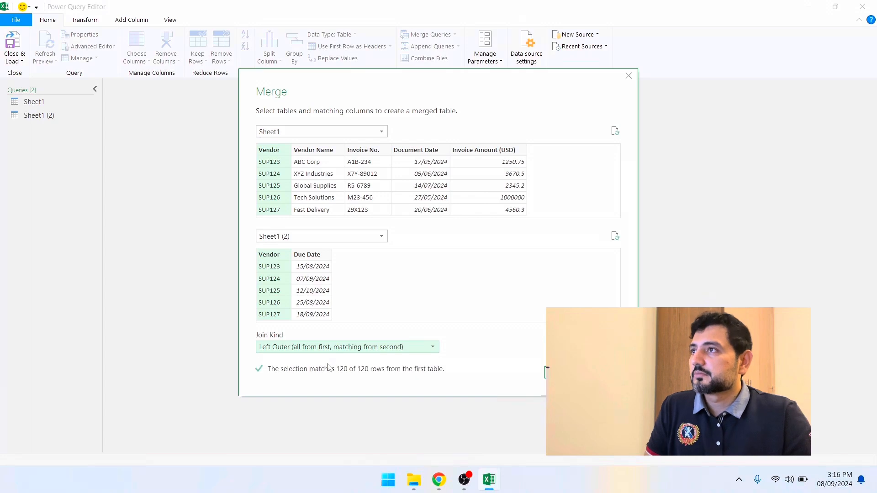
pyautogui.click(341, 348)
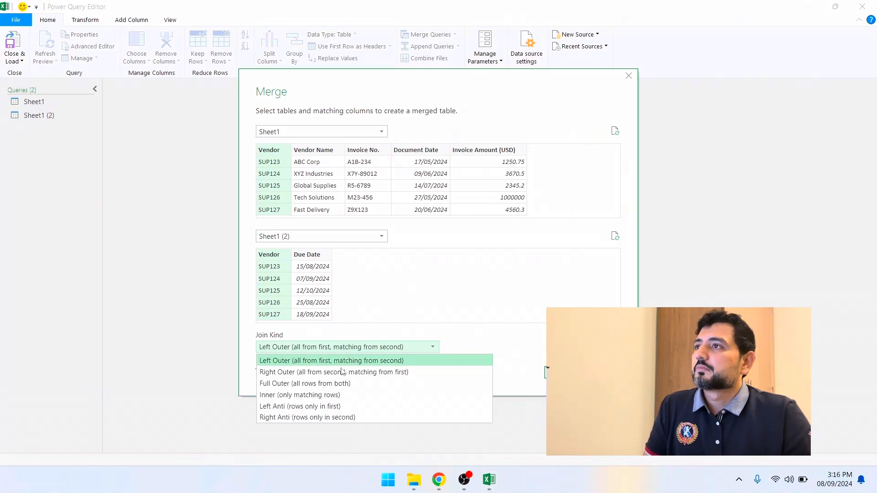
pyautogui.click(343, 396)
pyautogui.press('Return')
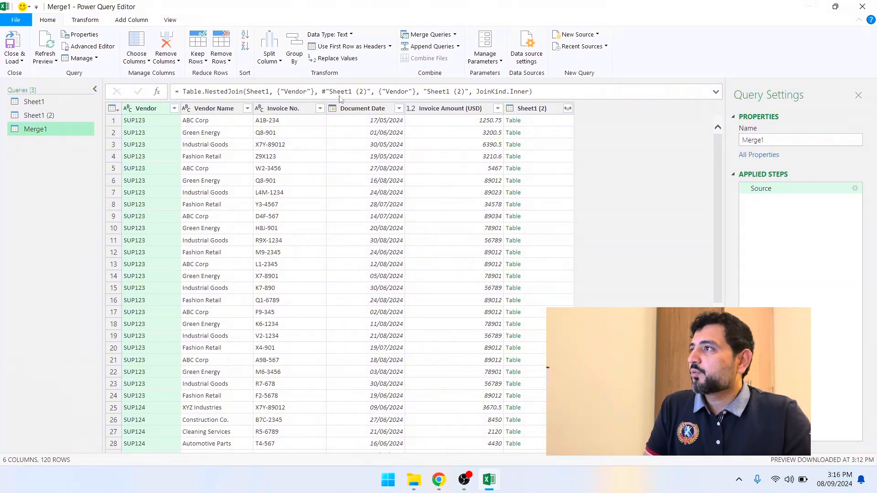
# Expand the merged Sheet1 (2) column with only the Due Date field, leaving out Vendor.
pyautogui.click(570, 111)
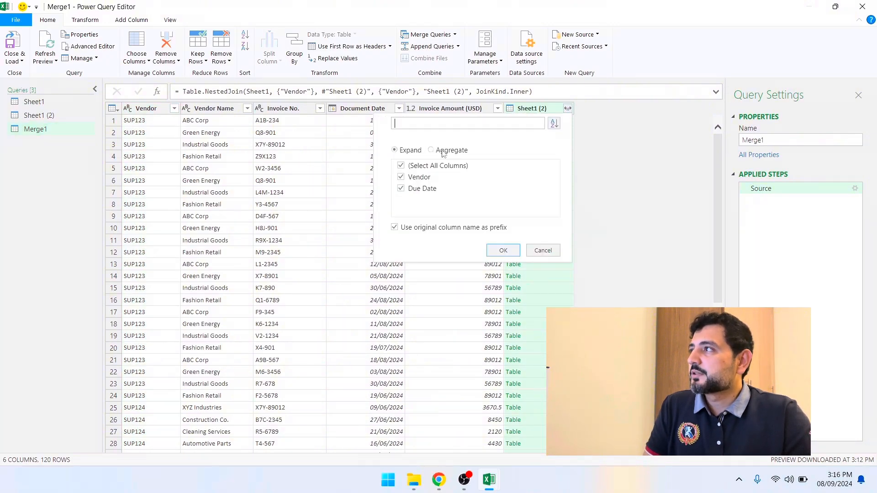
pyautogui.click(418, 178)
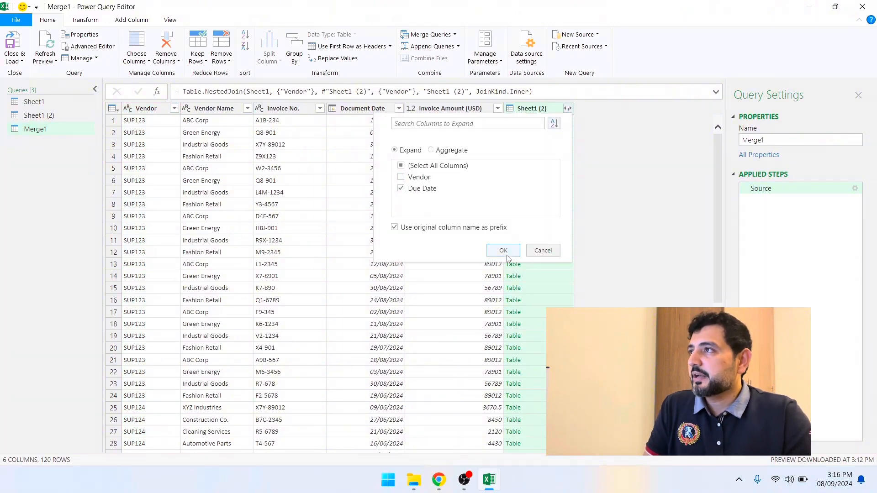
pyautogui.click(504, 251)
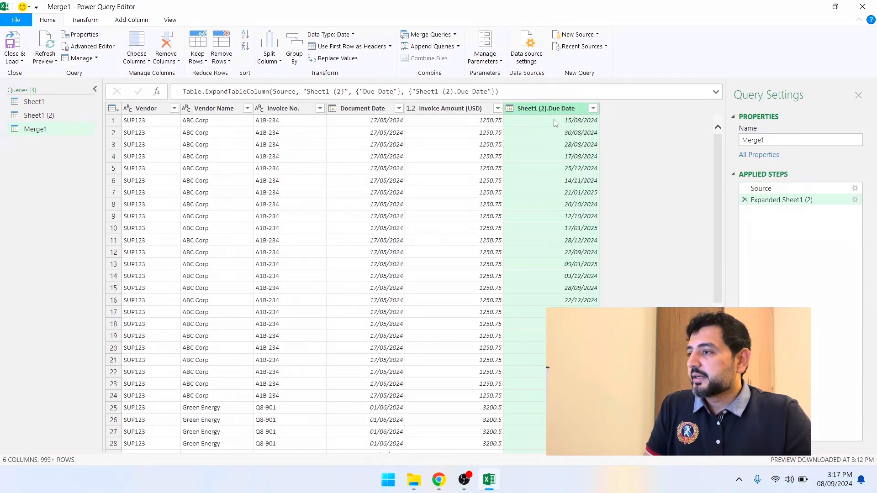
# Rename the expanded date column as Due Date and move it between Invoice No. and Document Date.
pyautogui.doubleClick(538, 111)
pyautogui.write('D')
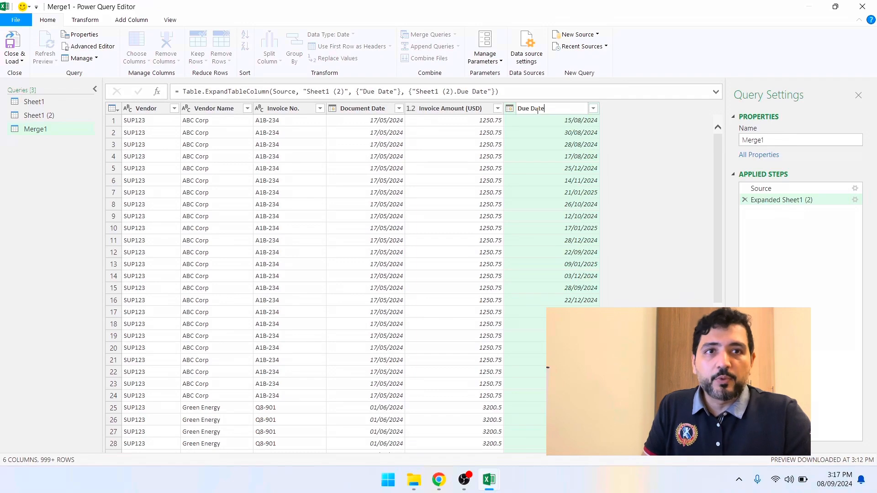
pyautogui.press('Return')
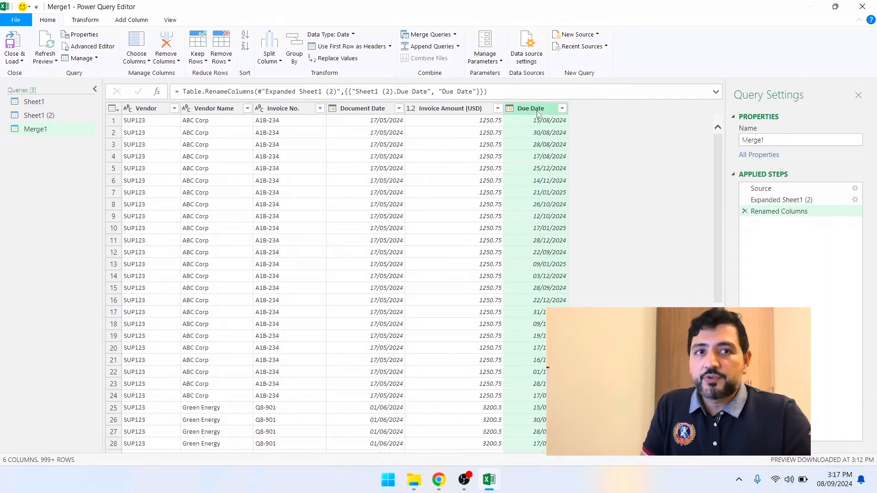
pyautogui.moveTo(538, 113); pyautogui.dragTo(365, 116)
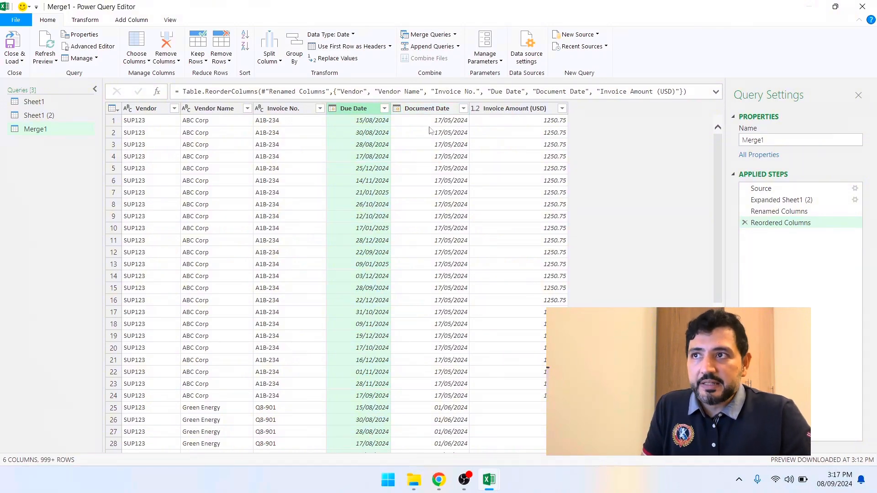
# Change the Invoice Amount (USD) column's data type to Currency in the merged query.
pyautogui.click(510, 112)
pyautogui.click(371, 35)
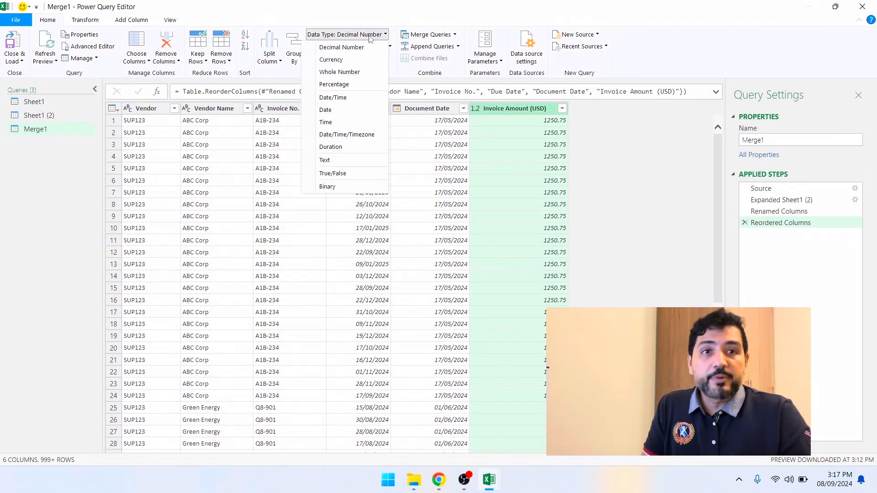
pyautogui.click(360, 59)
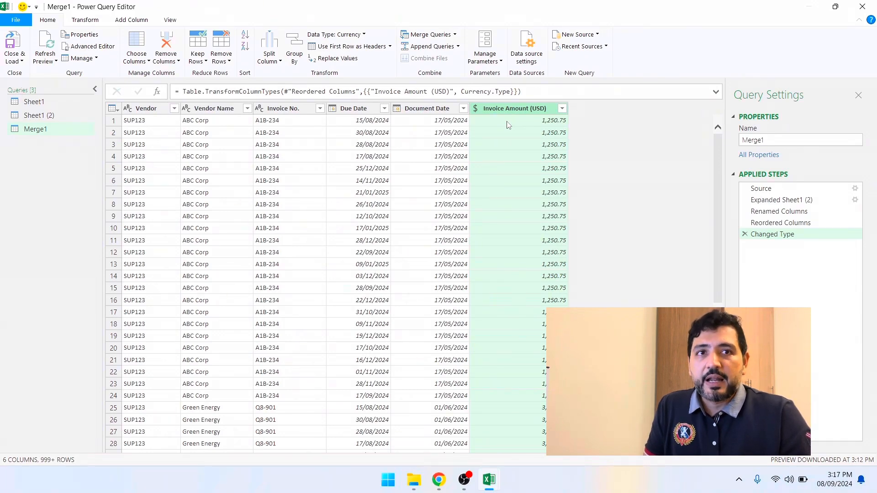
# Close the query editor and load the query results into the Report workbook.
pyautogui.click(508, 125)
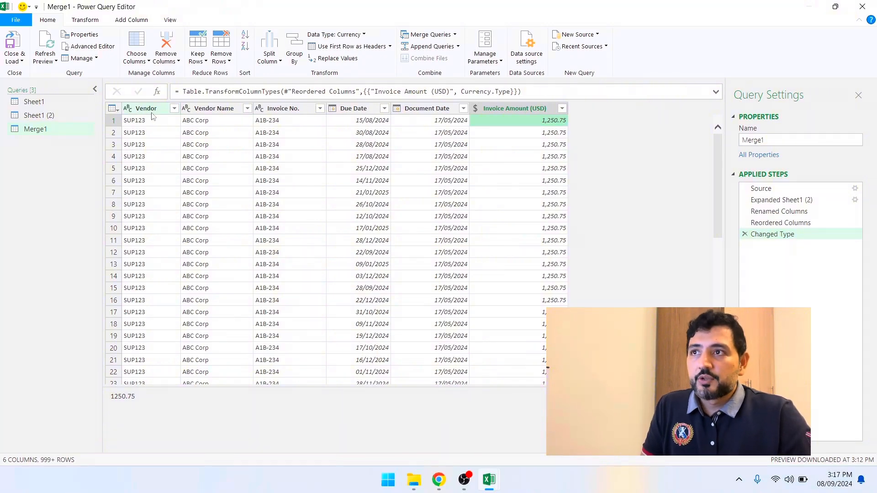
pyautogui.click(15, 59)
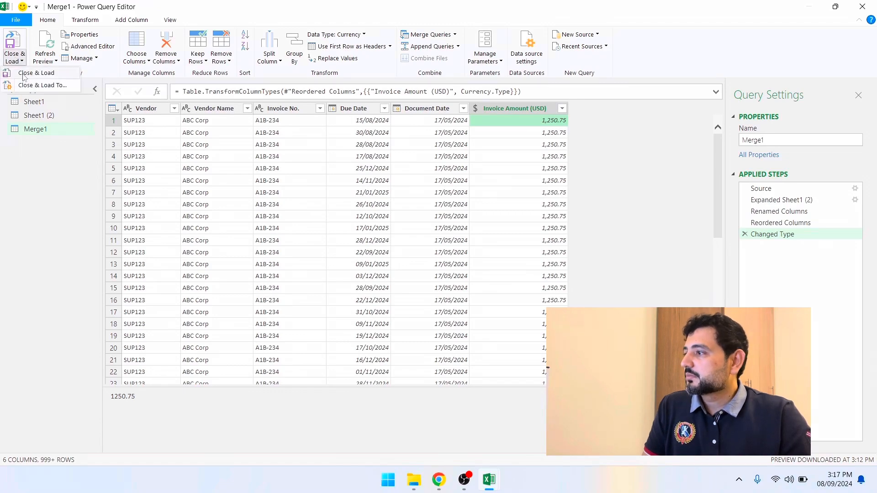
pyautogui.click(24, 78)
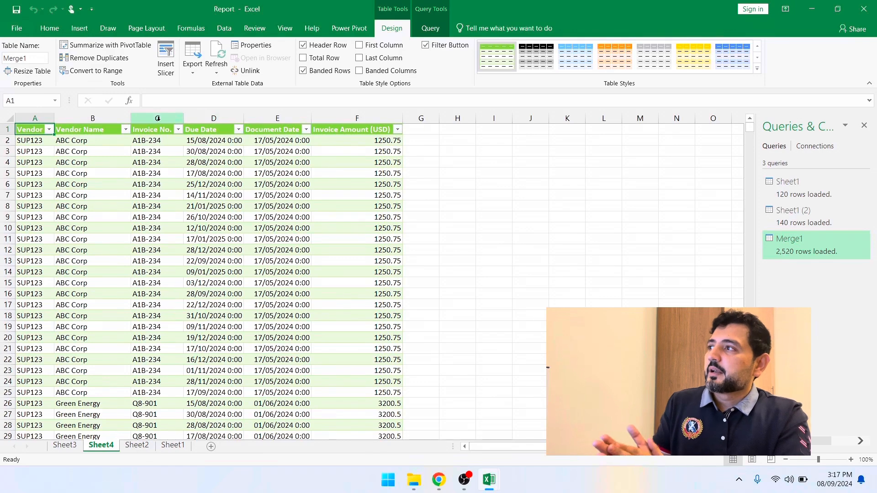
pyautogui.moveTo(204, 118); pyautogui.dragTo(357, 118)
pyautogui.click(360, 145)
pyautogui.moveTo(360, 162); pyautogui.dragTo(345, 213)
pyautogui.click(264, 227)
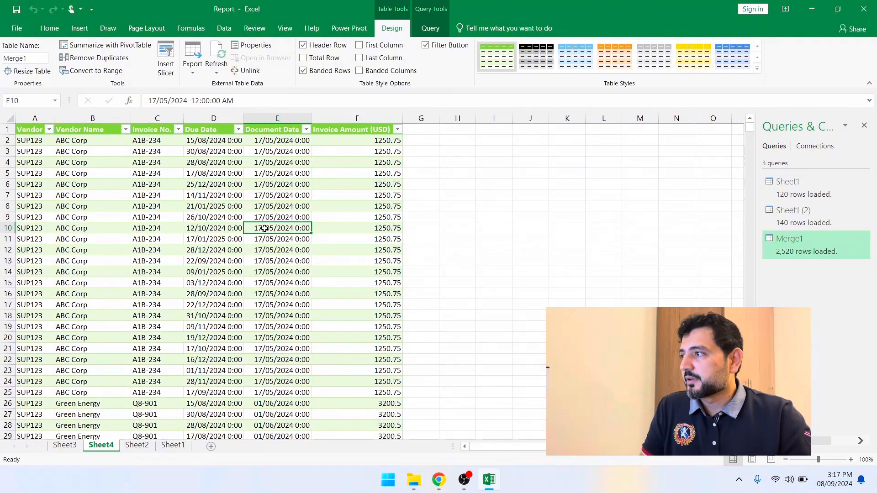
pyautogui.click(227, 237)
pyautogui.click(153, 269)
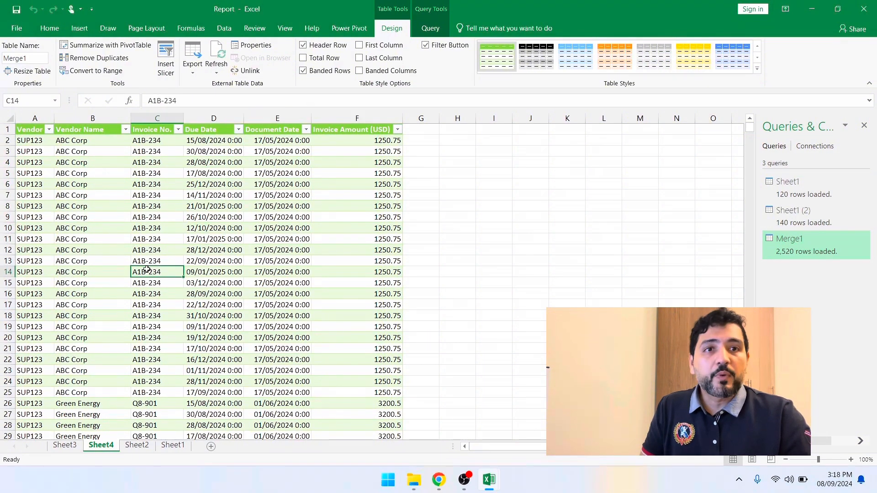